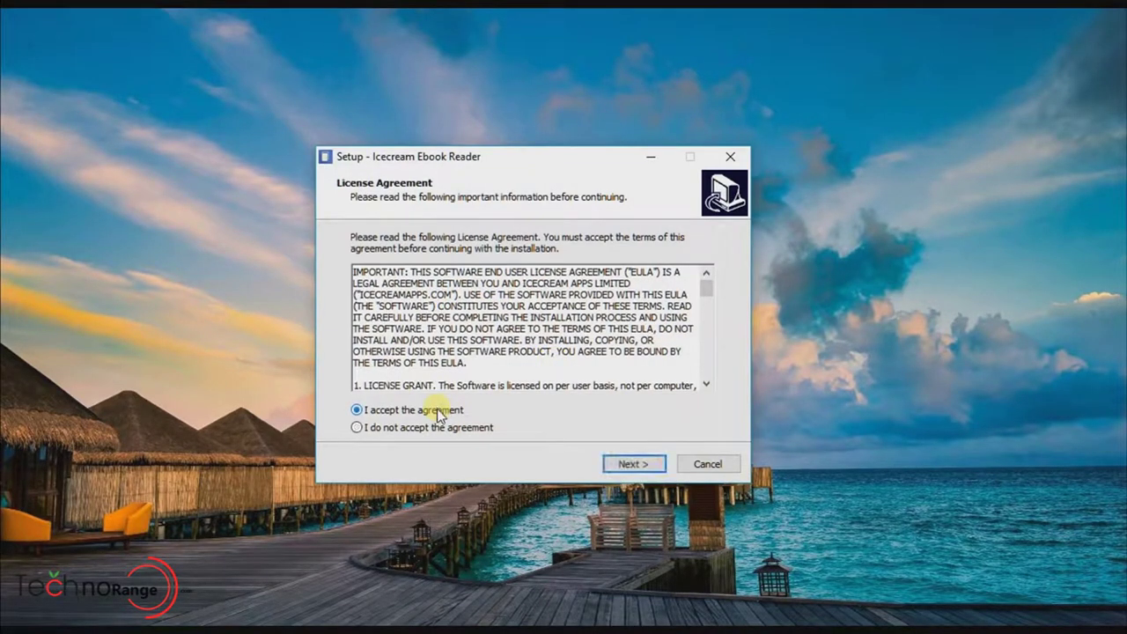
Install Icecream Ebook Reader in the default folder with its file associations and a desktop shortcut, and launch it
left_click(626, 465)
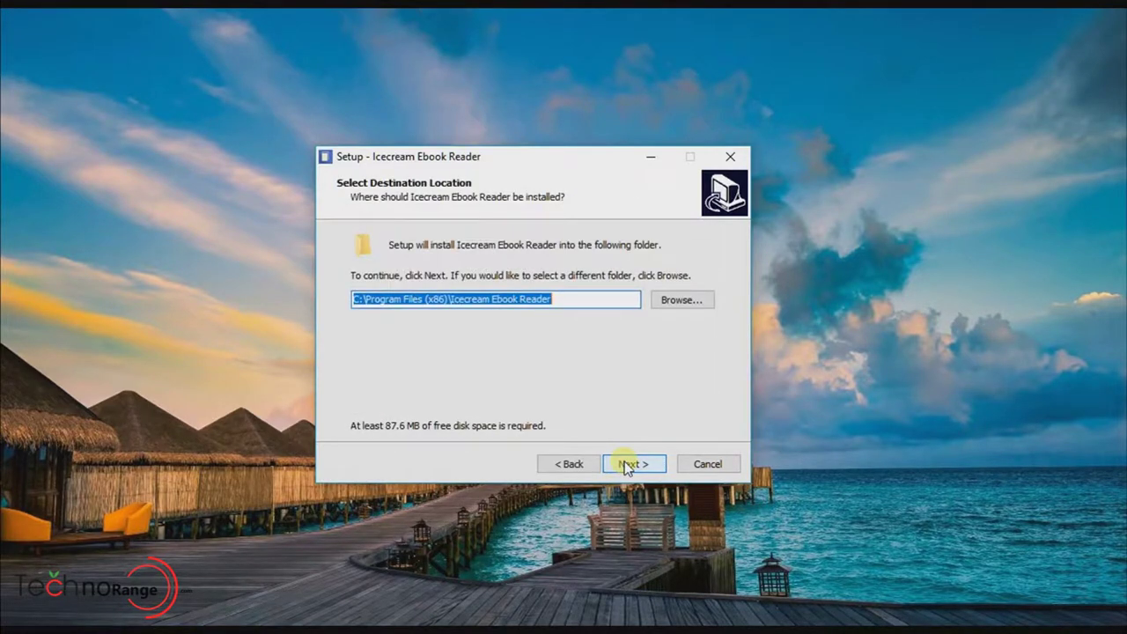
left_click(631, 464)
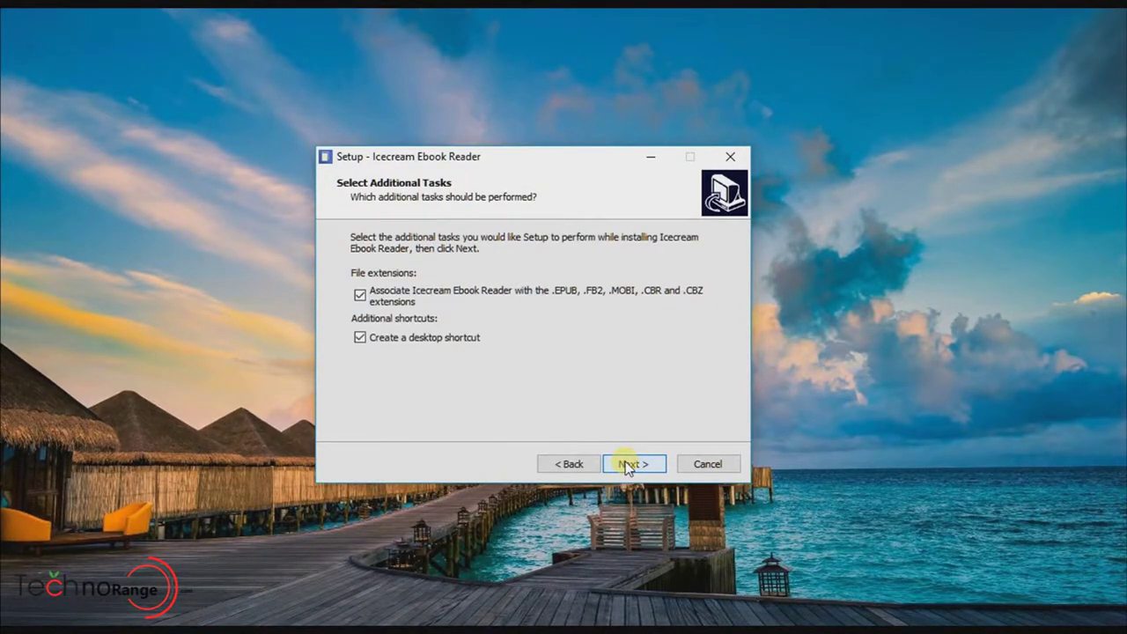
left_click(628, 465)
left_click(628, 464)
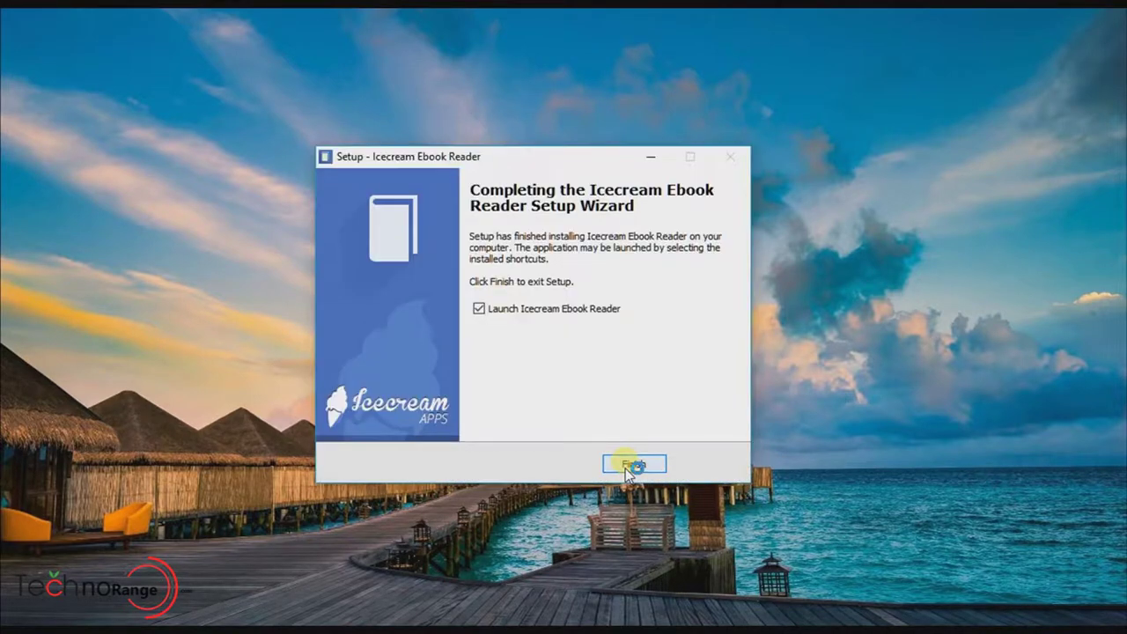
left_click(628, 472)
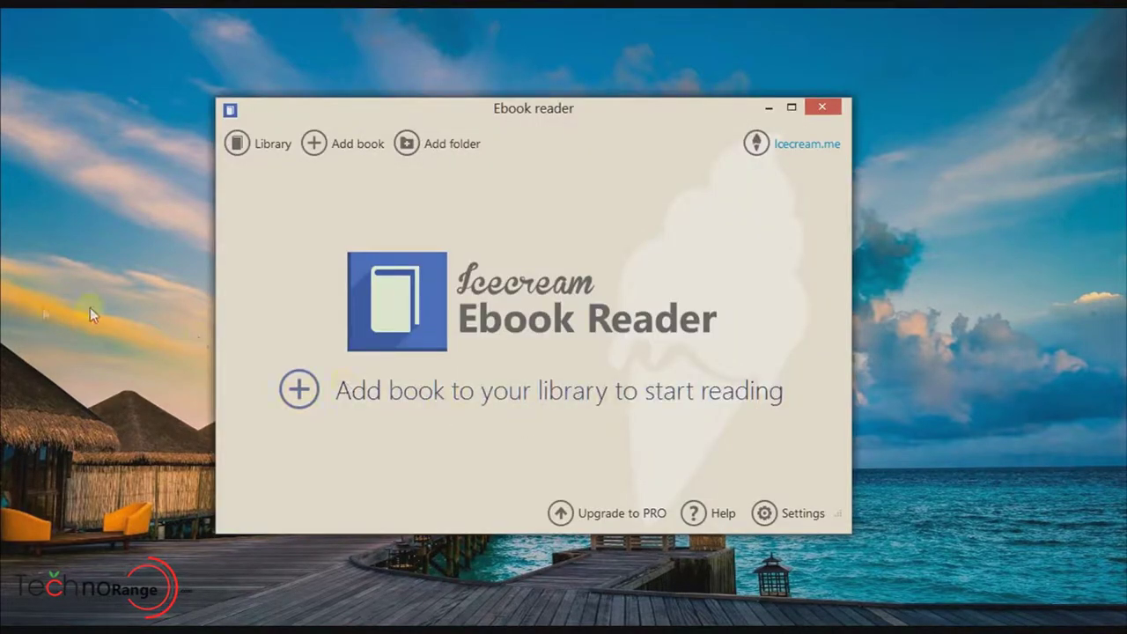
Add the PDF file 18126421 from the Desktop folder to the Icecream Ebook Reader library
left_click(292, 395)
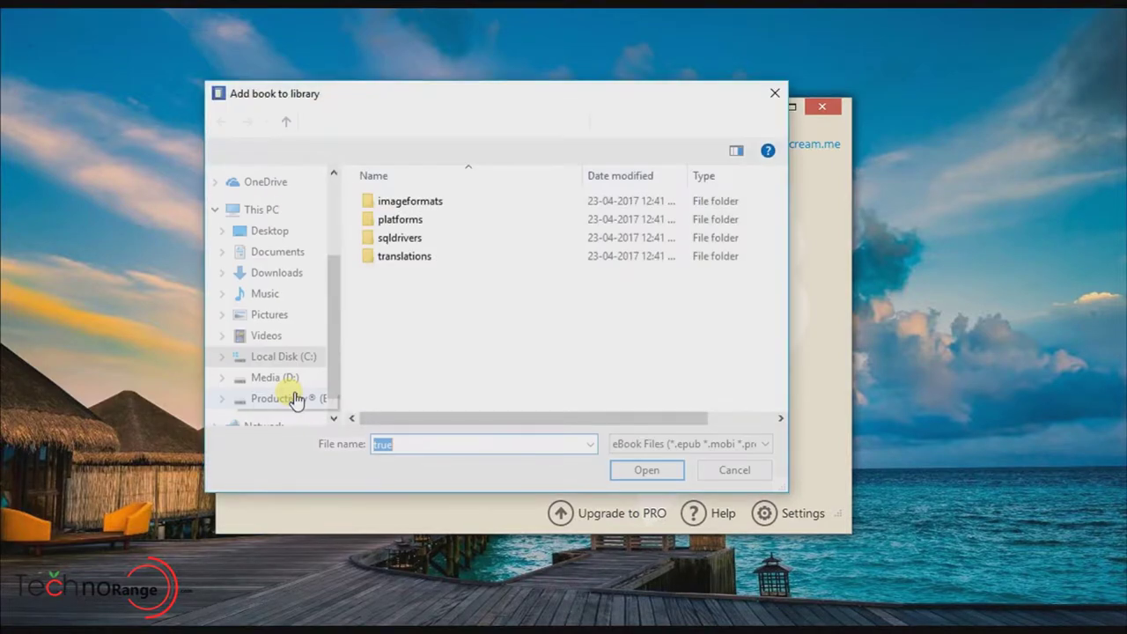
left_click(292, 239)
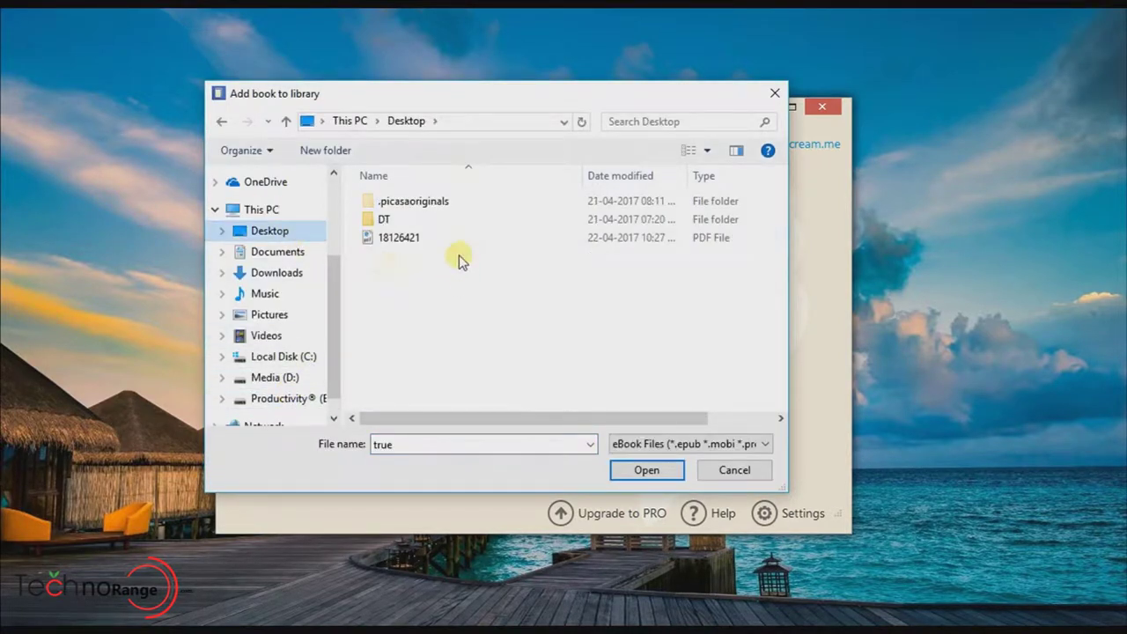
double_click(457, 242)
left_click(544, 275)
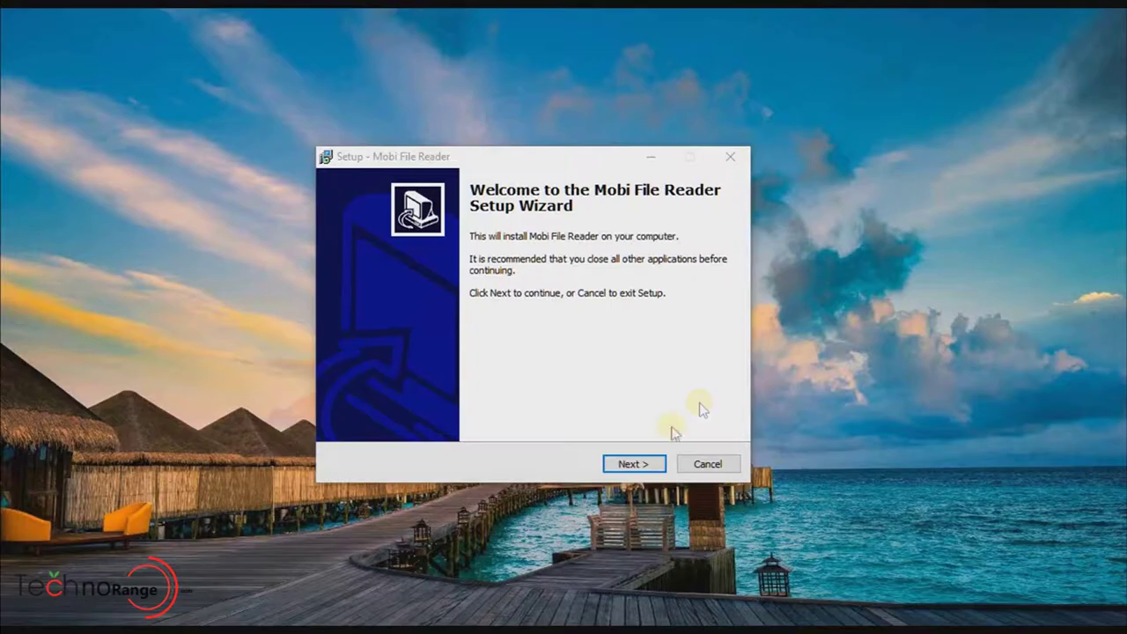
Accept the Mobi File Reader license, install the program with default folders and a desktop icon, and launch it
left_click(632, 466)
left_click(444, 411)
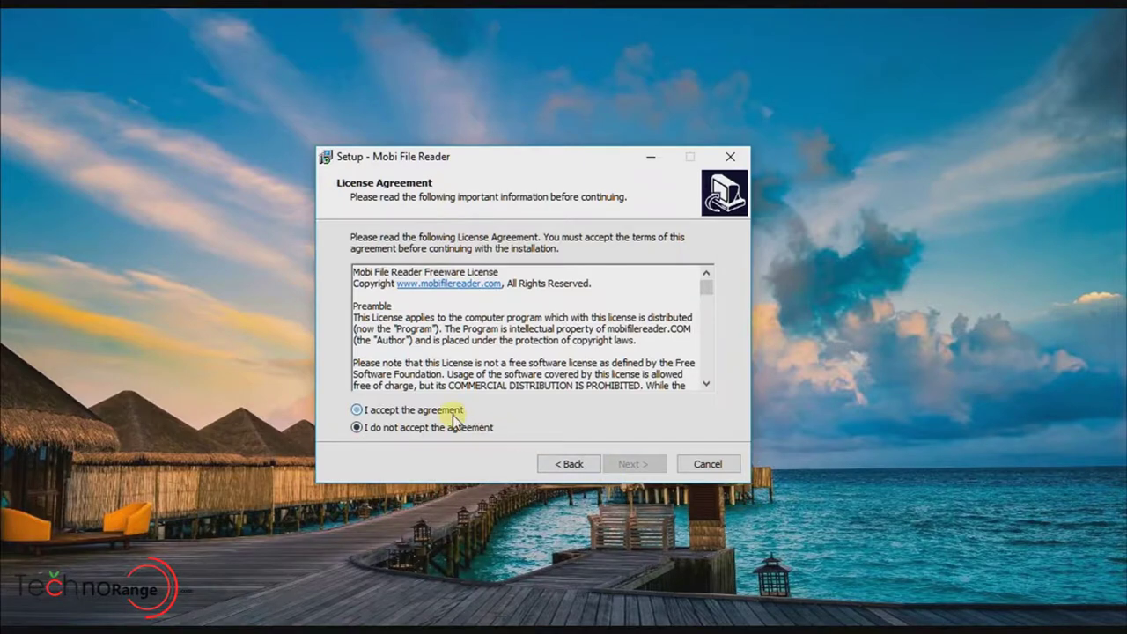
left_click(623, 467)
left_click(630, 464)
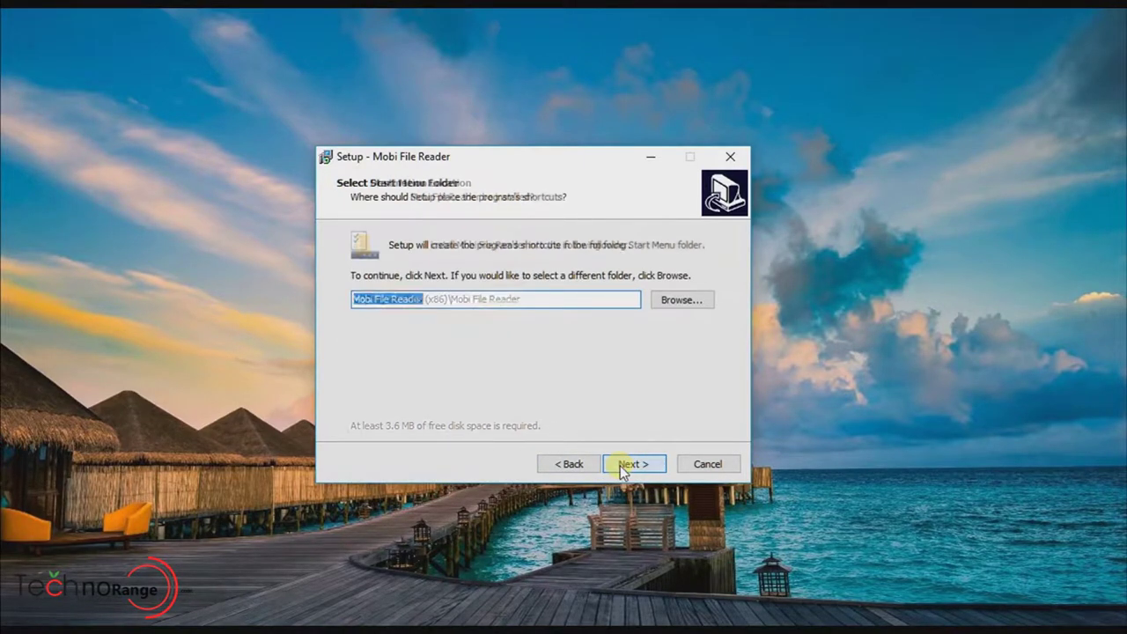
left_click(624, 468)
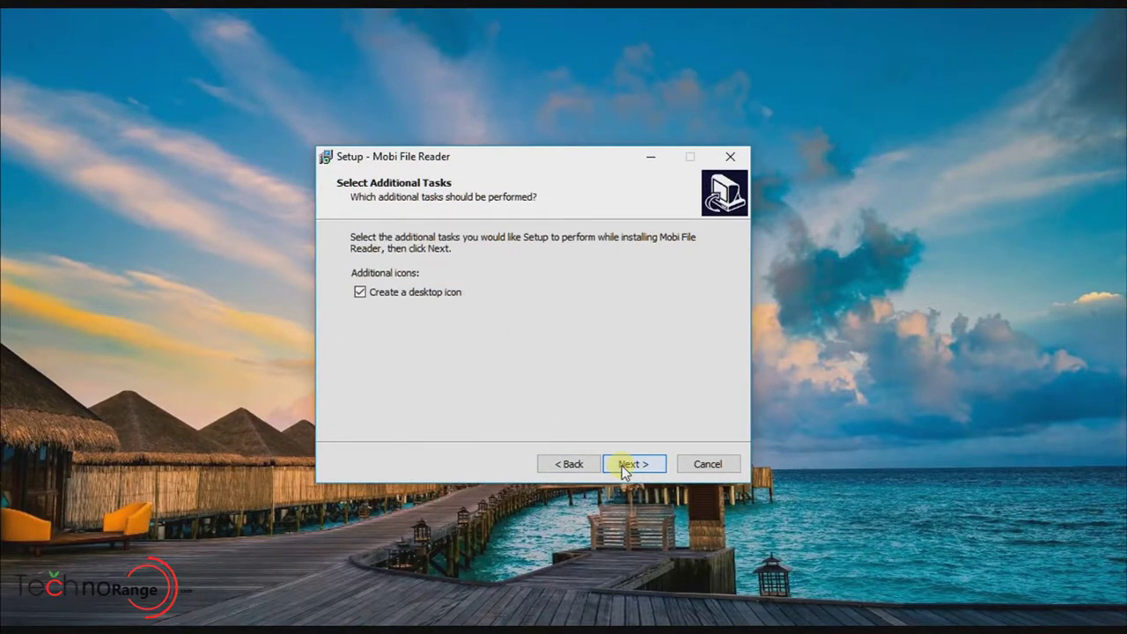
left_click(623, 467)
left_click(623, 465)
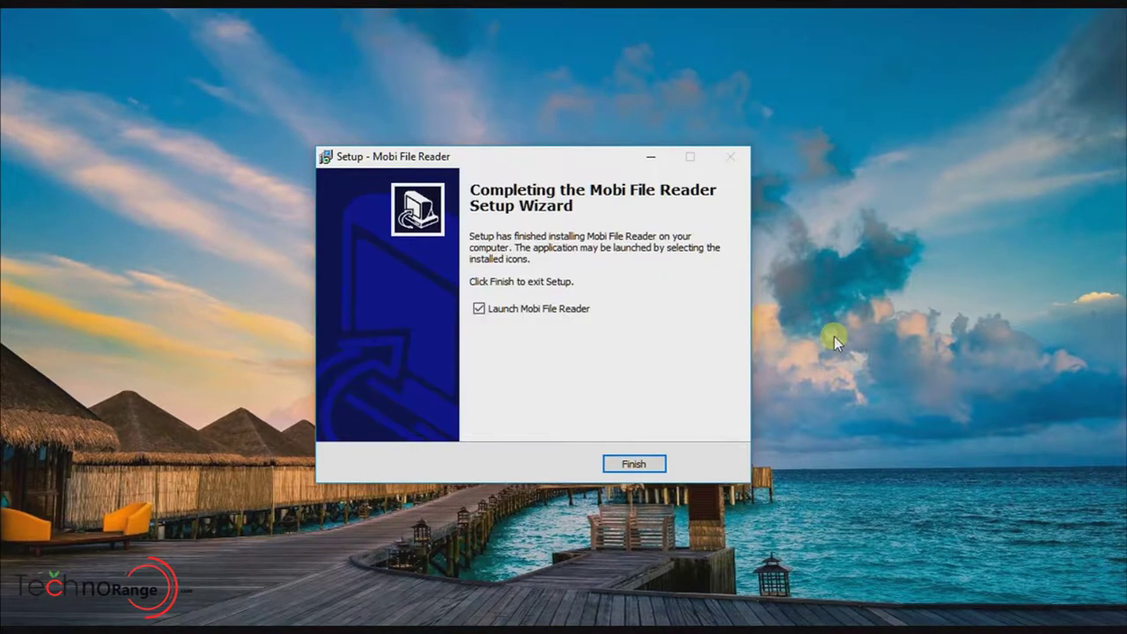
left_click(623, 462)
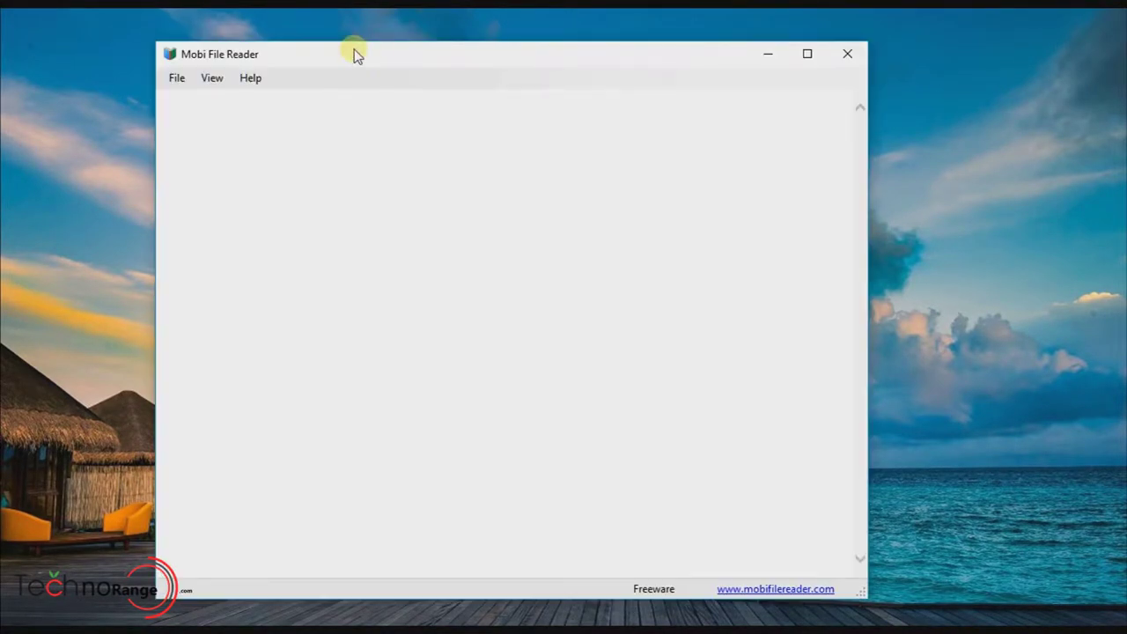
Browse the Desktop folder for a book to open in Mobi File Reader and check the supported file types
left_click(176, 77)
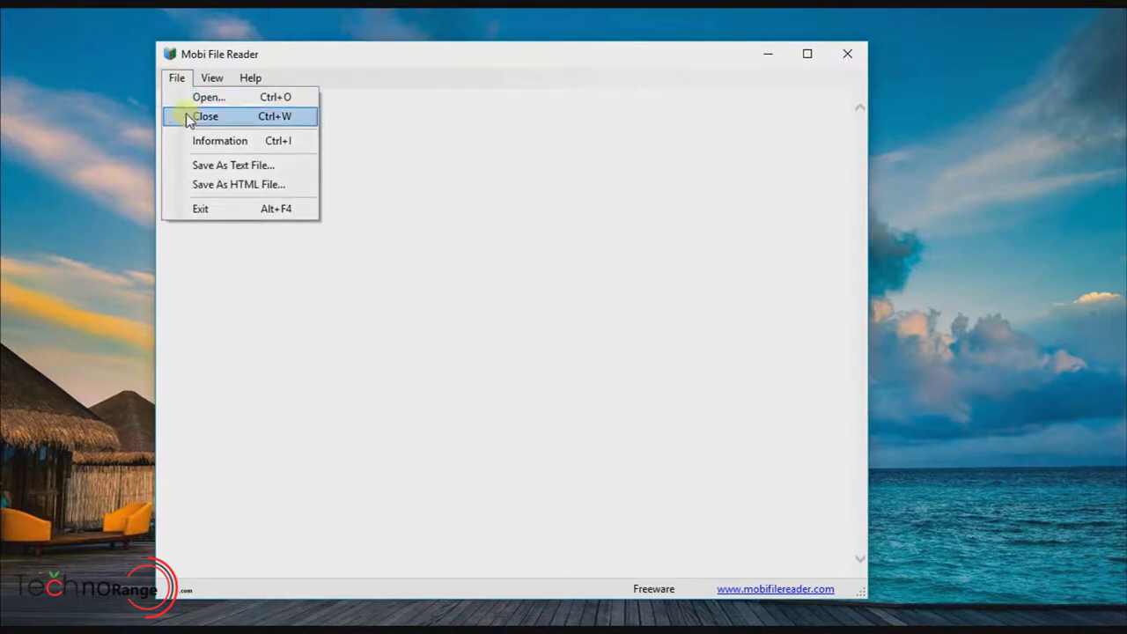
left_click(194, 101)
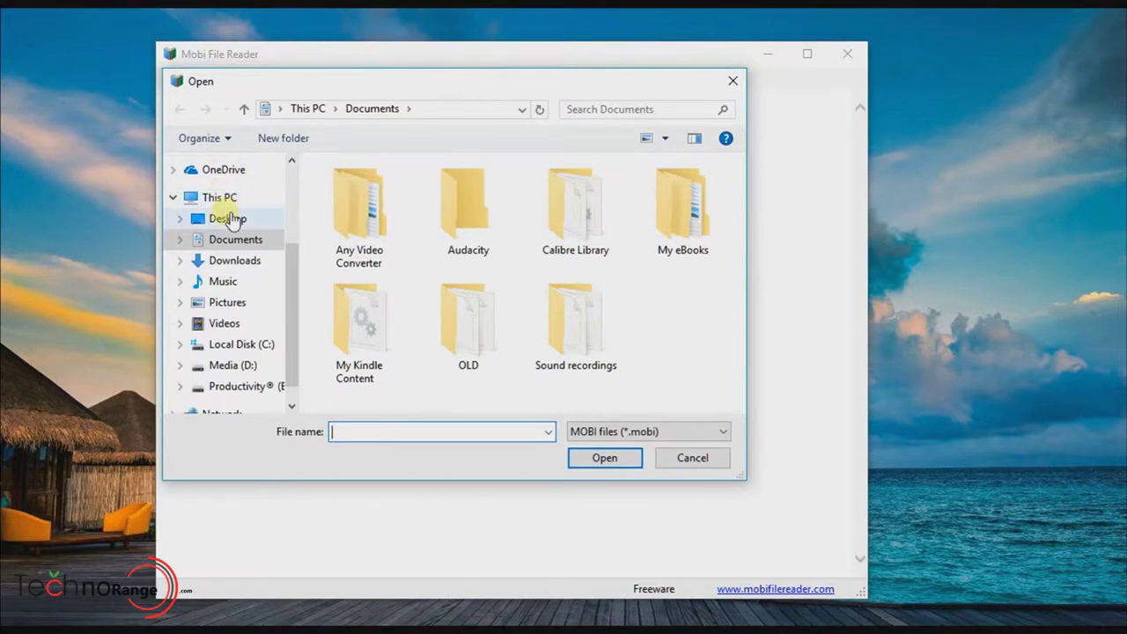
left_click(227, 219)
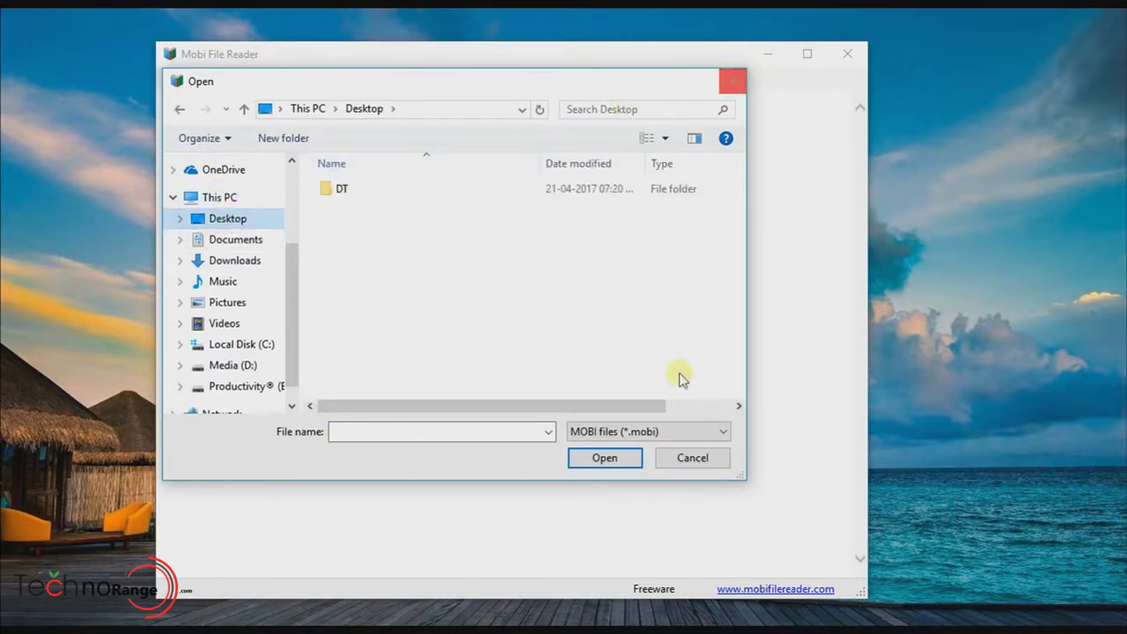
left_click(691, 434)
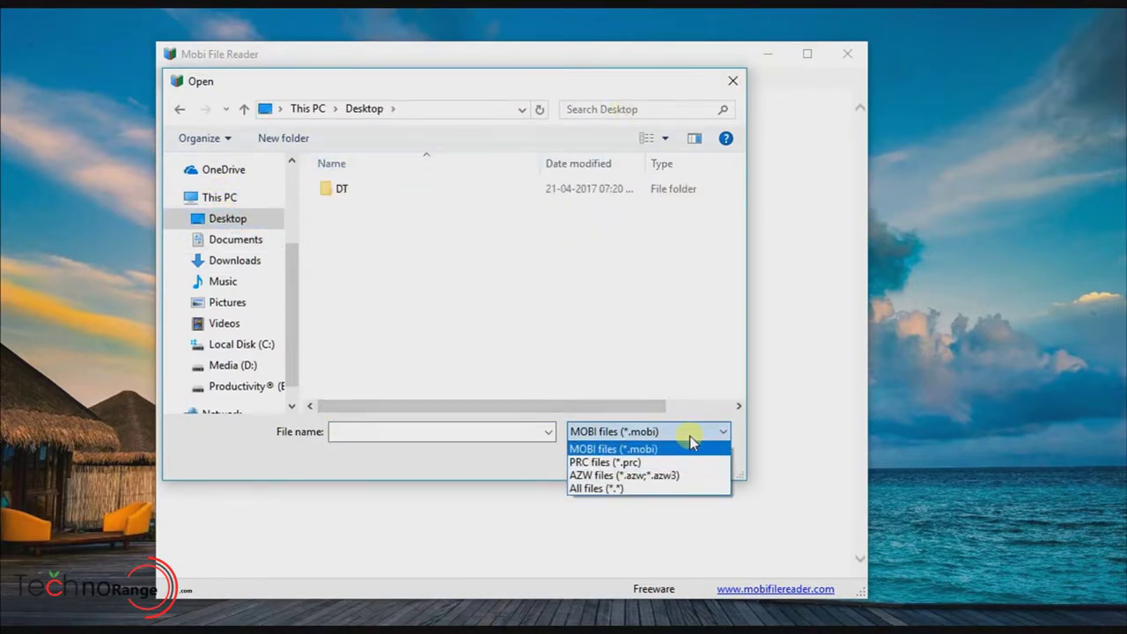
left_click(691, 440)
left_click(666, 431)
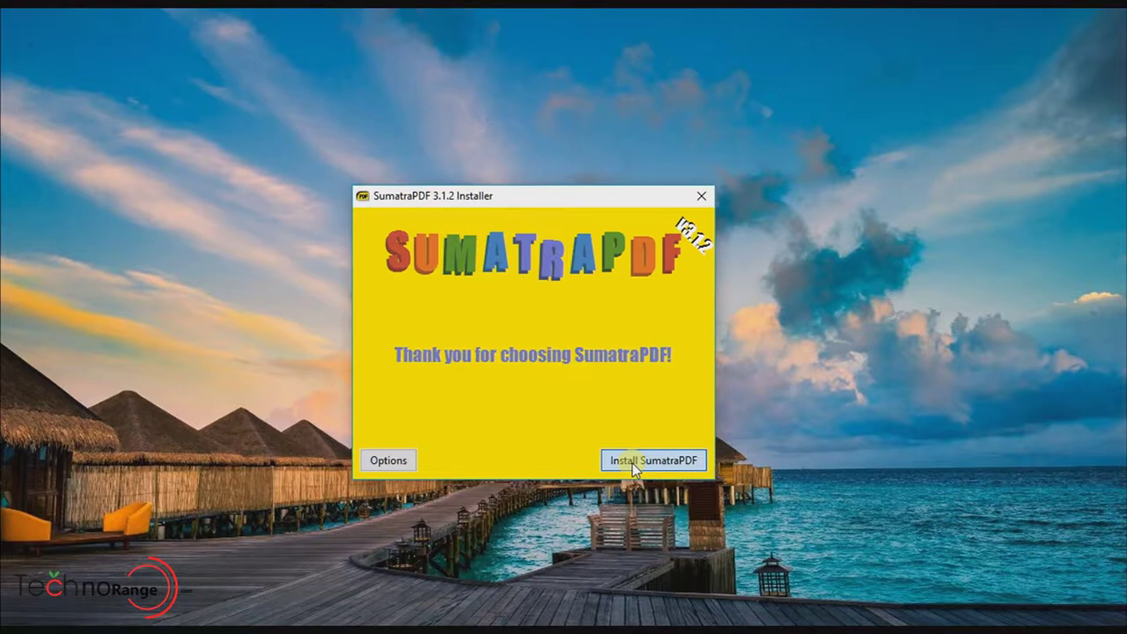
Install SumatraPDF 3.1.2 with the default options
left_click(634, 466)
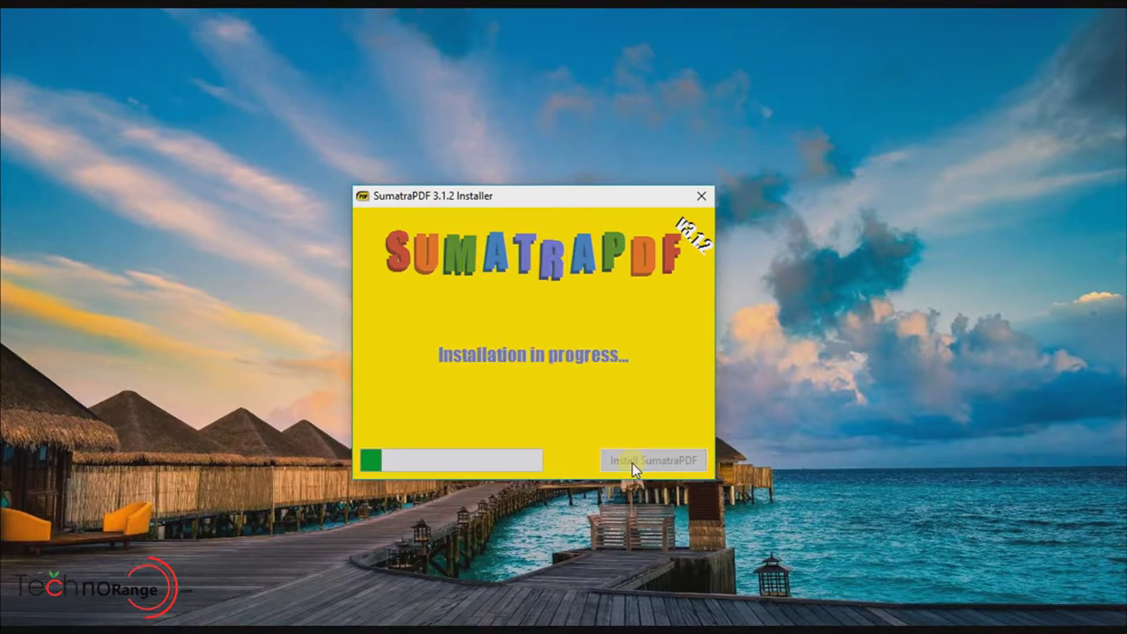
Page through 18126421.pdf in SumatraPDF from the preface to the Abdul Kalam section, checking the page zoom in both directions
scroll(518, 309, "down", 6)
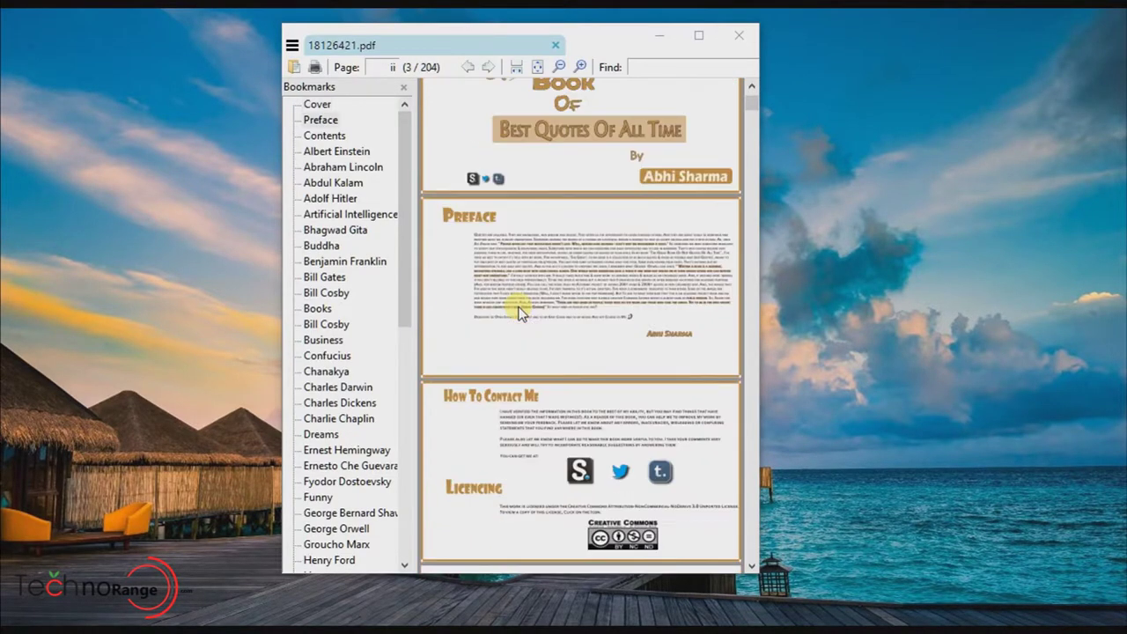
scroll(518, 309, "down", 15)
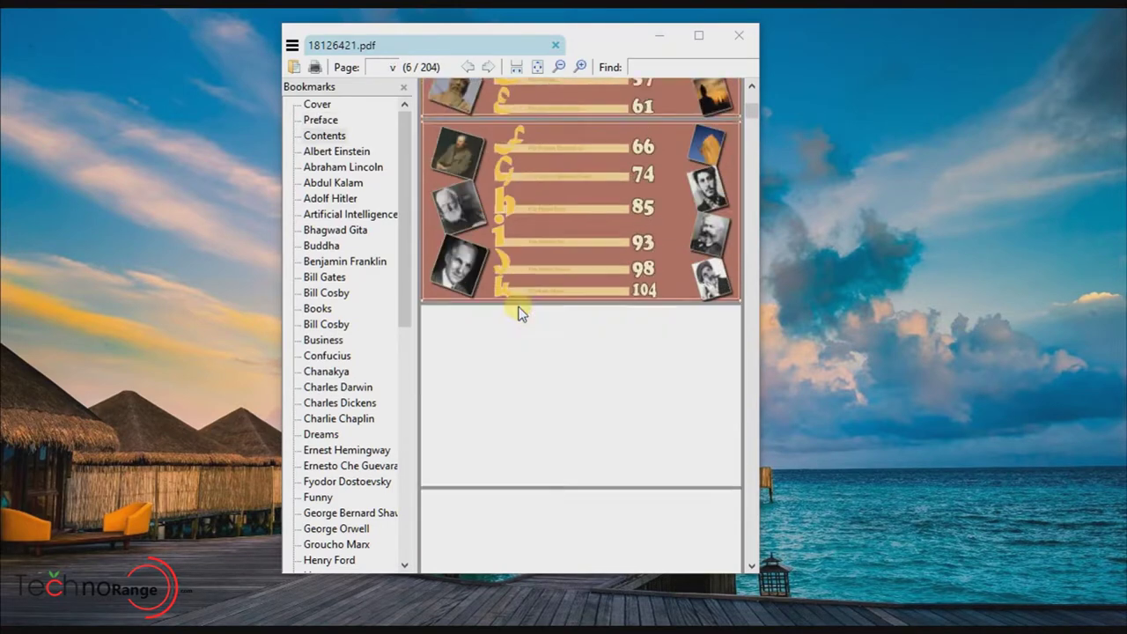
scroll(519, 313, "down", 12)
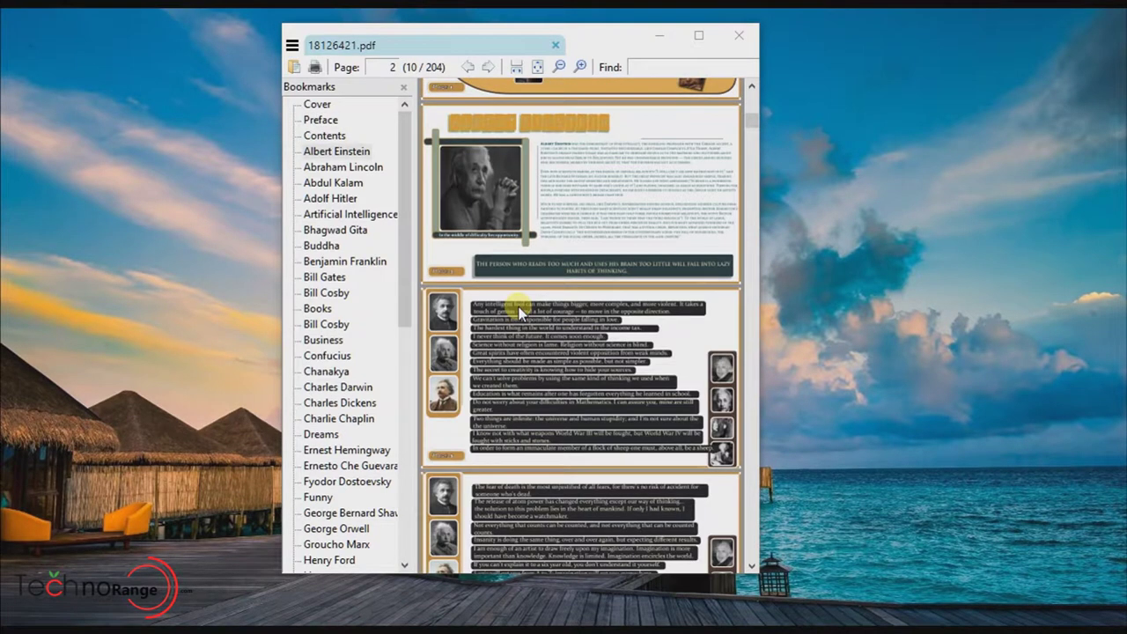
scroll(519, 313, "down", 12)
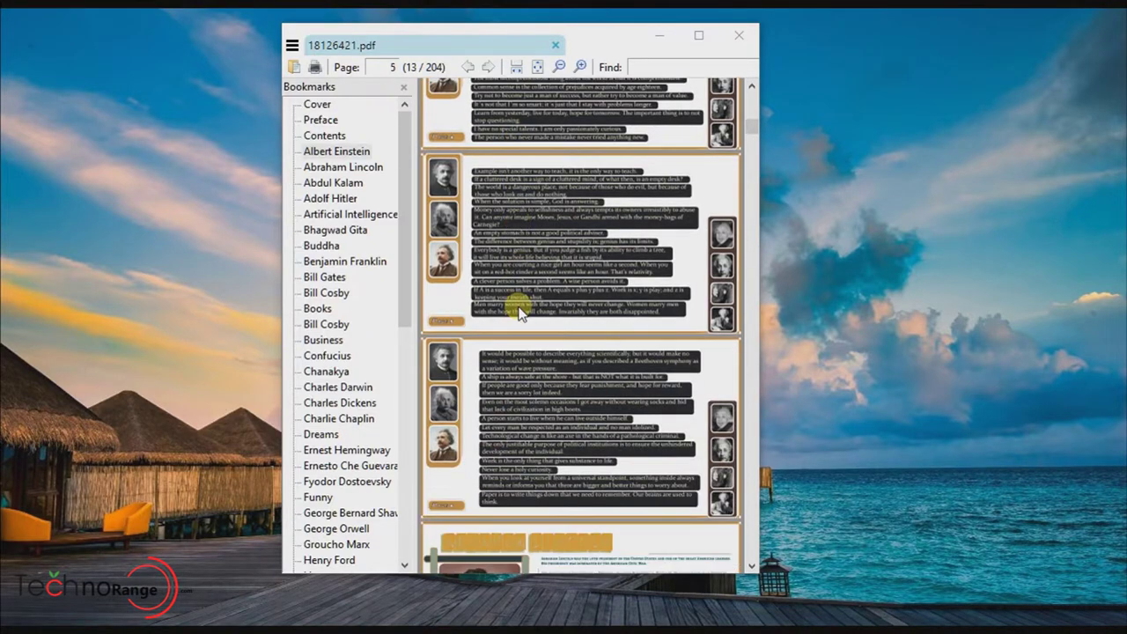
scroll(519, 312, "down", 12)
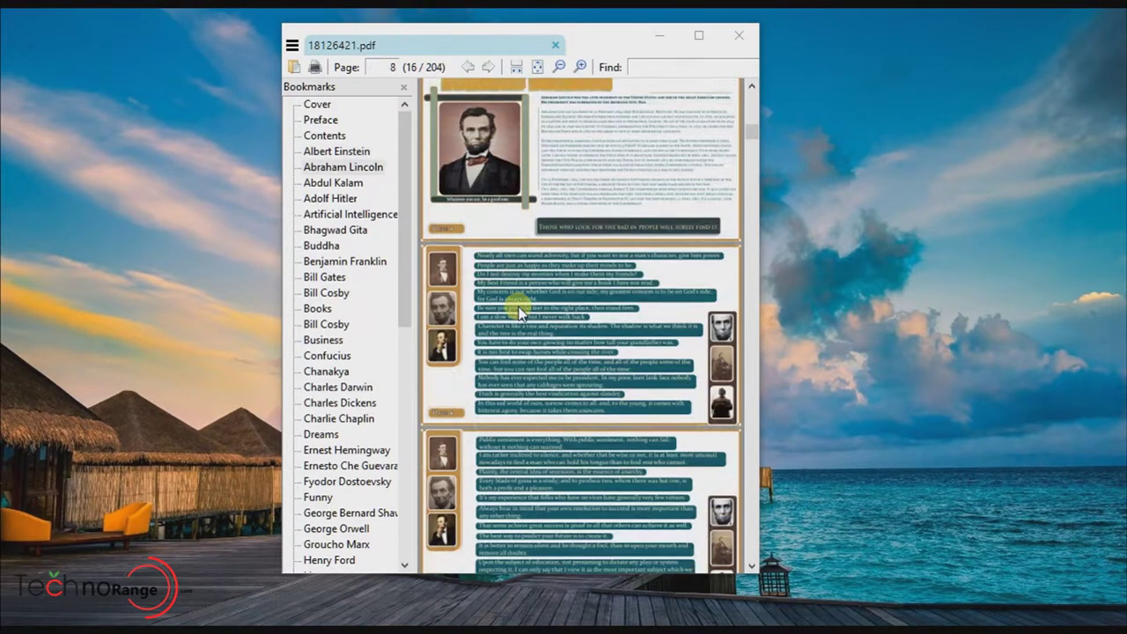
scroll(520, 313, "down", 12)
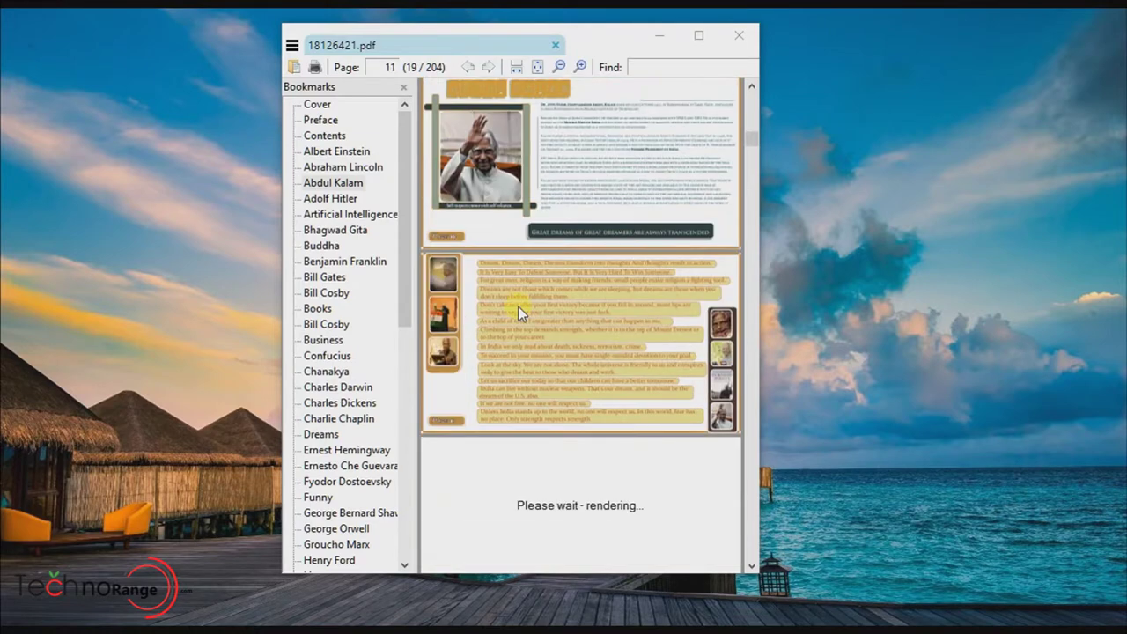
scroll(518, 306, "down", 3)
left_click(558, 67)
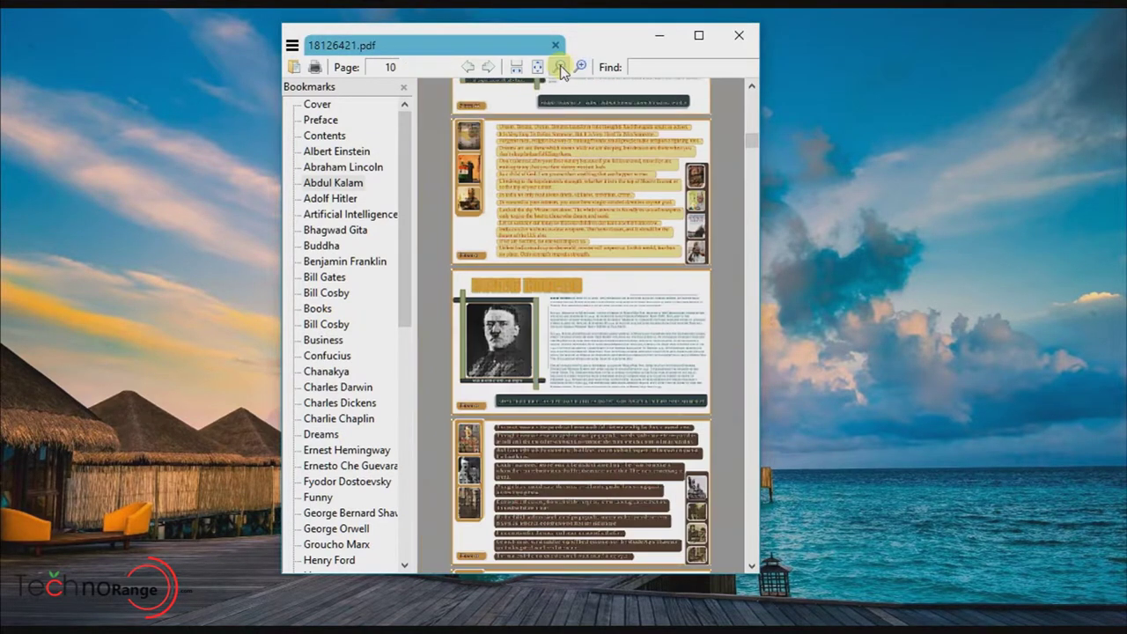
left_click(580, 67)
left_click(580, 67)
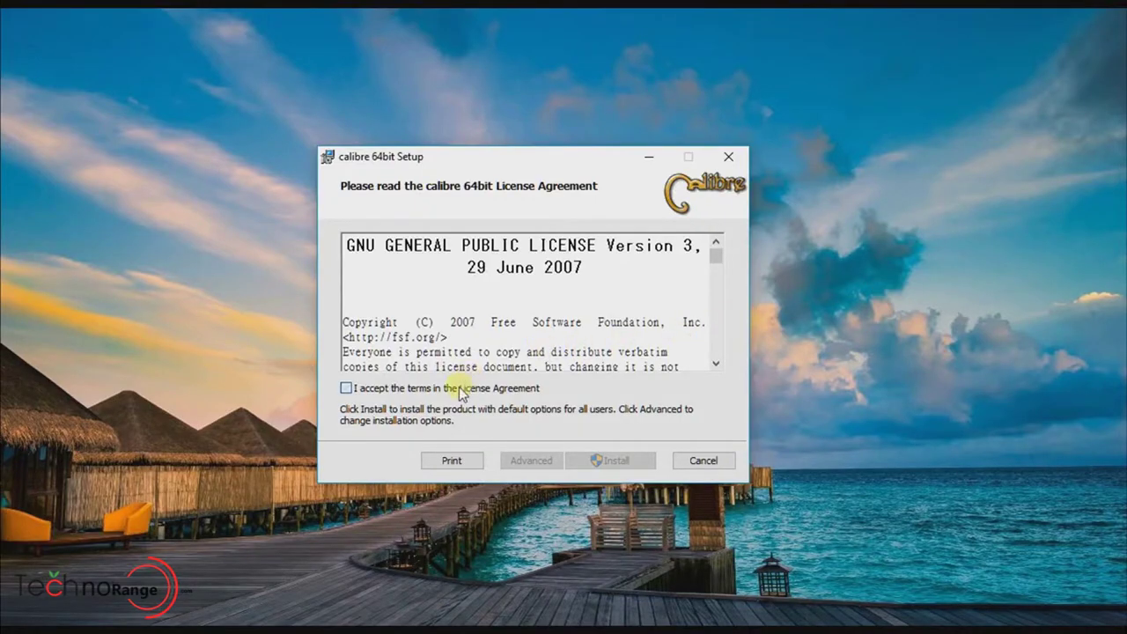
Install calibre 64bit with default options and keep English and the default library folder in its welcome wizard
left_click(616, 460)
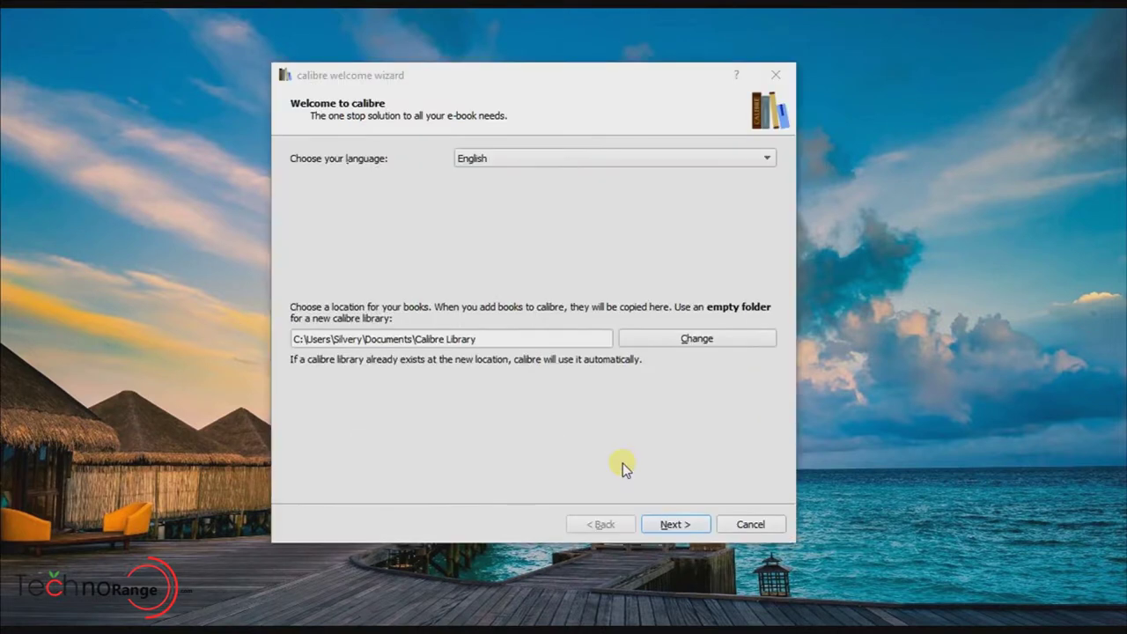
left_click(671, 524)
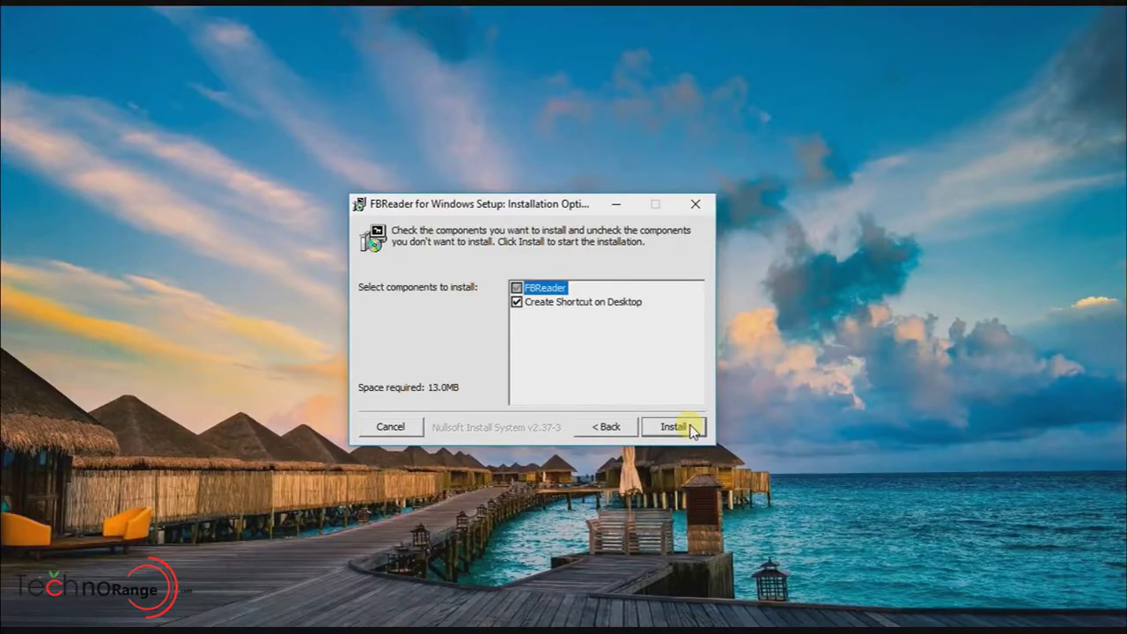
Install FBReader for Windows including the desktop shortcut component
left_click(690, 428)
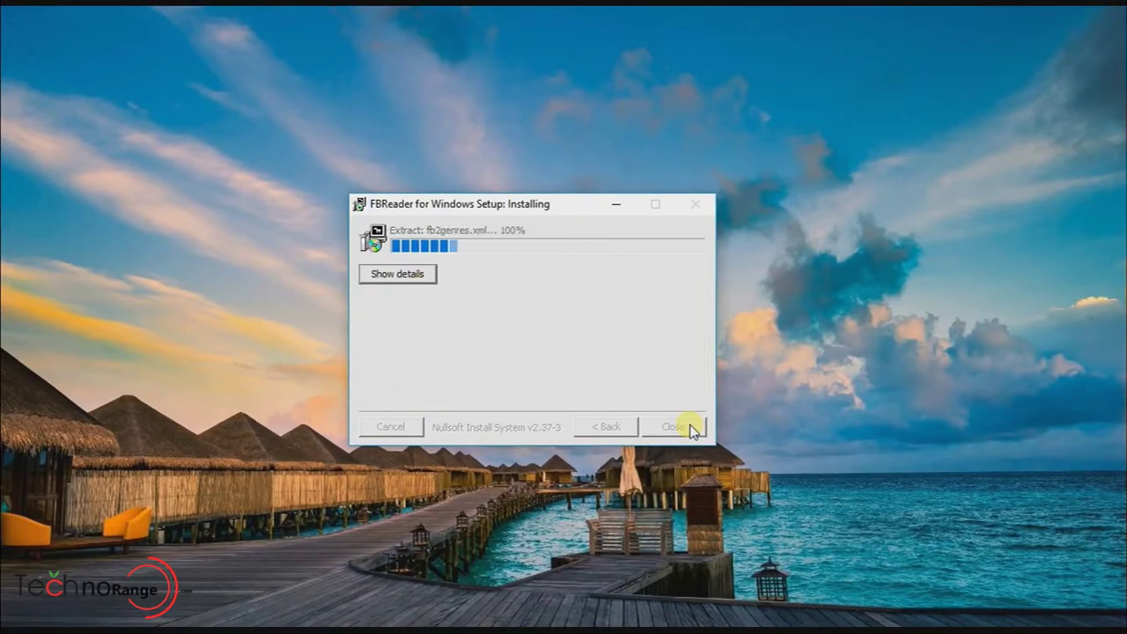
left_click(362, 280)
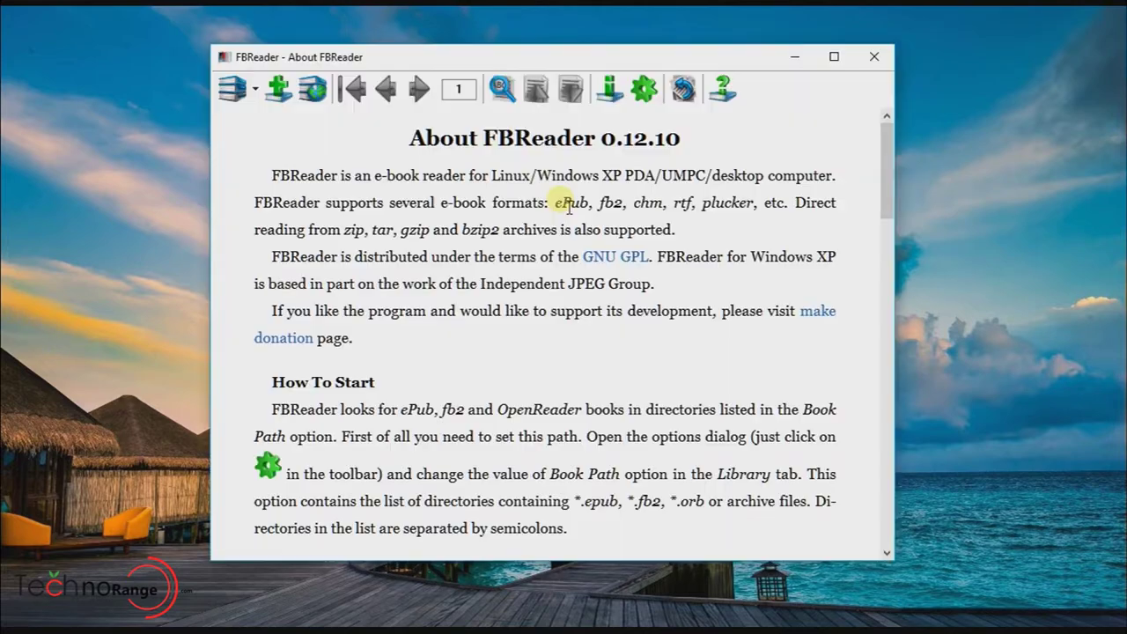
Read through the About FBReader document and open the book library
scroll(569, 205, "down", 10)
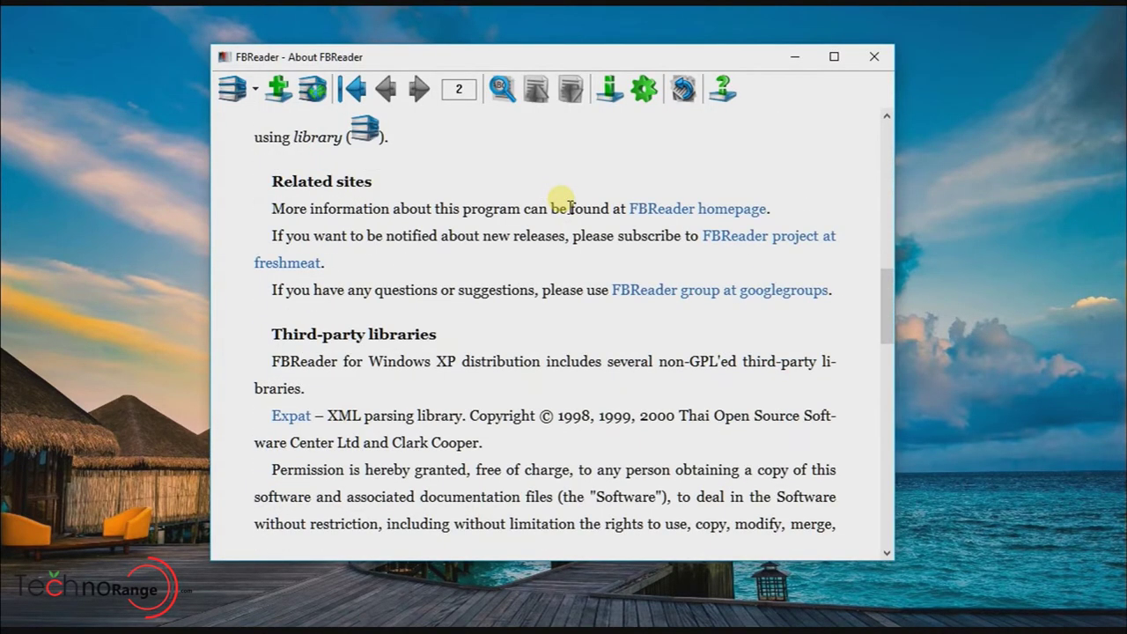
scroll(569, 205, "down", 14)
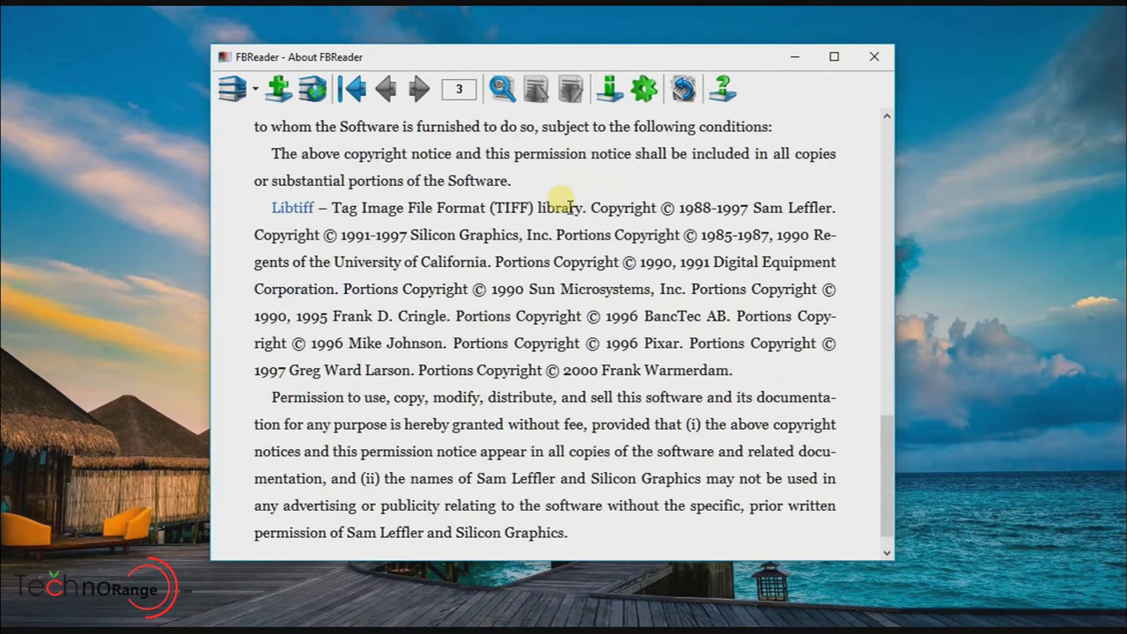
scroll(563, 205, "down", 2)
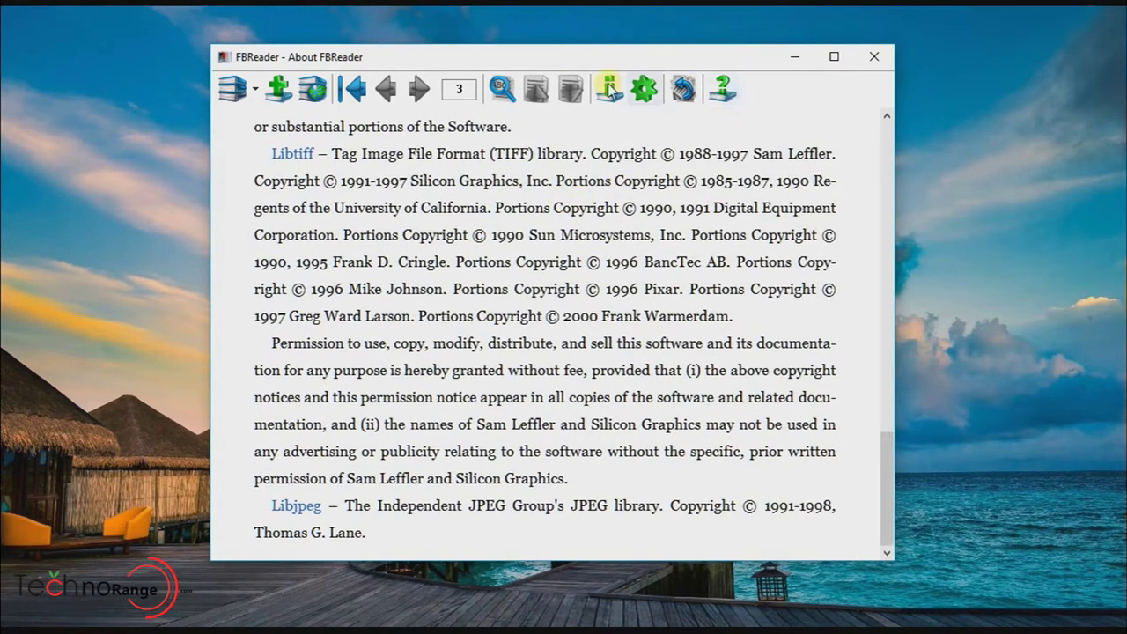
left_click(234, 88)
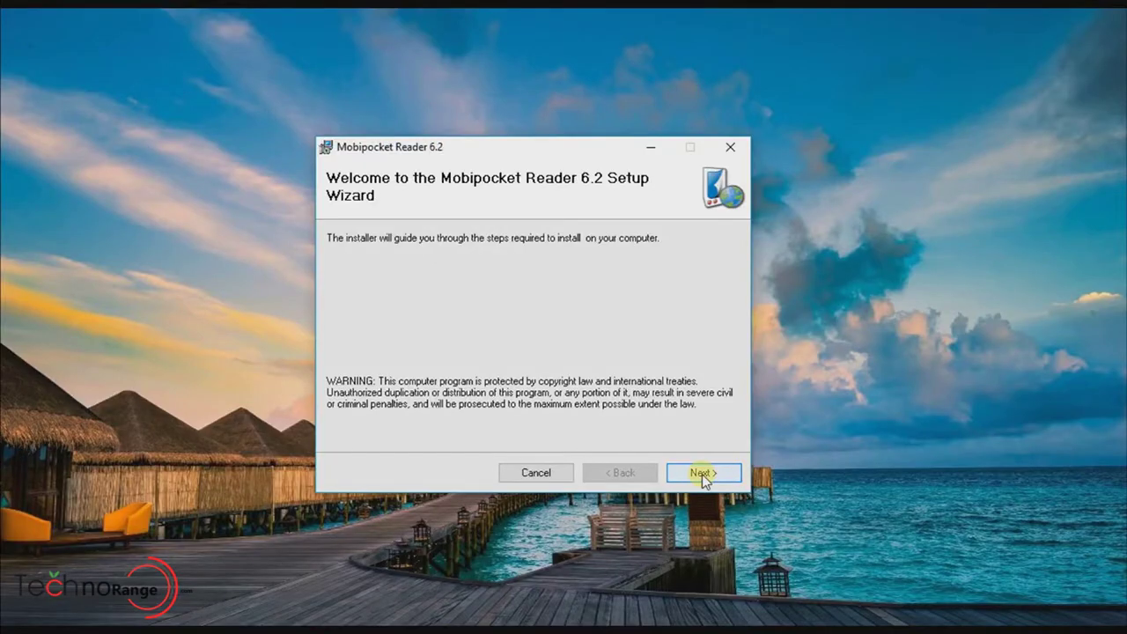
Accept the Mobipocket Reader 6.2 license agreement and continue its setup with the default installation folder for everyone
left_click(704, 475)
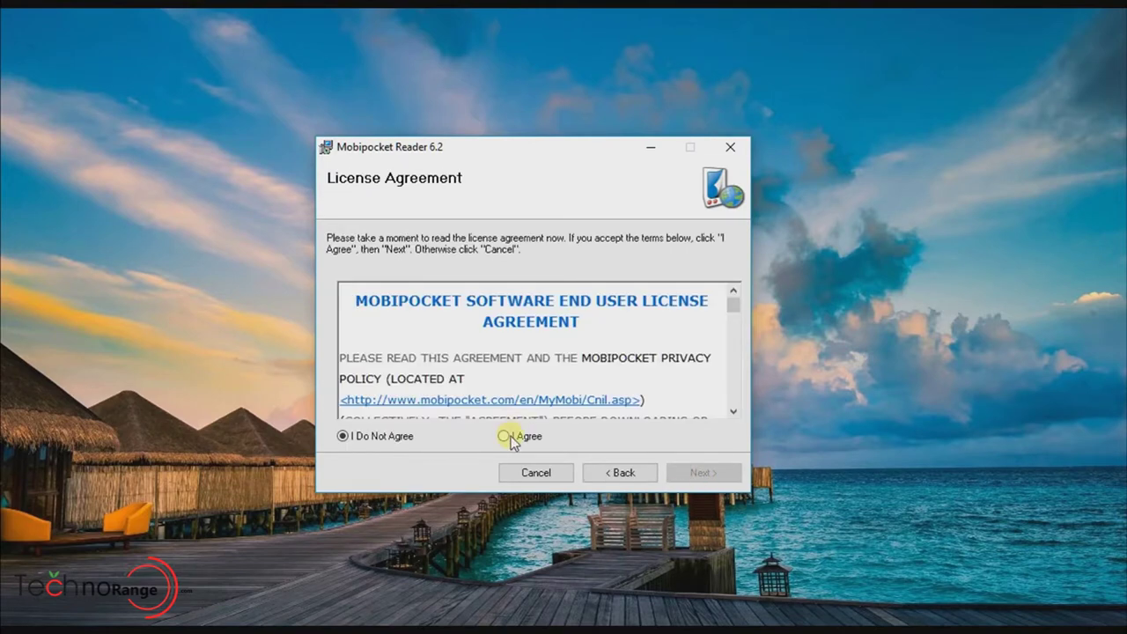
left_click(509, 434)
left_click(696, 474)
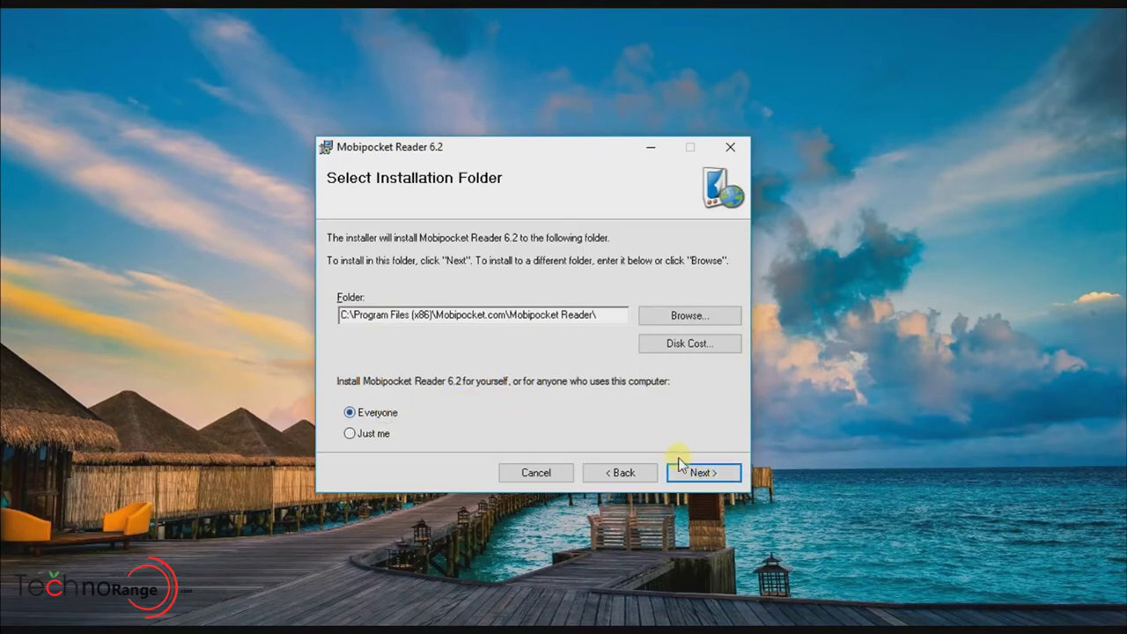
left_click(695, 473)
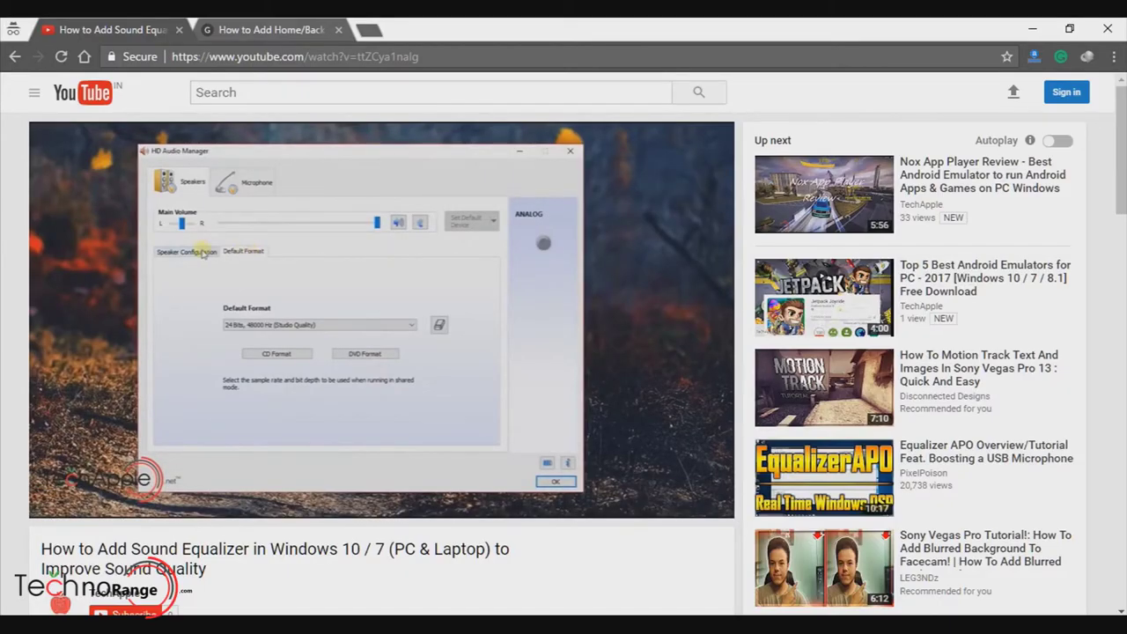
In the web browser, expand the sound equalizer video's full description on YouTube and view its software download links
scroll(8, 316, "down", 4)
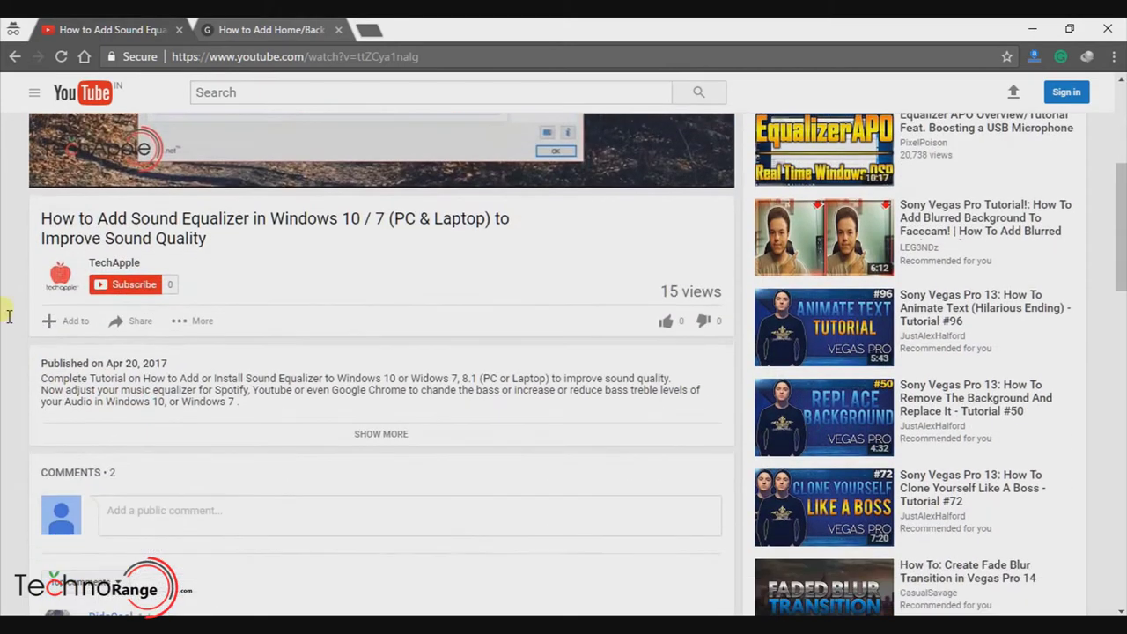
left_click(378, 434)
scroll(388, 413, "down", 1)
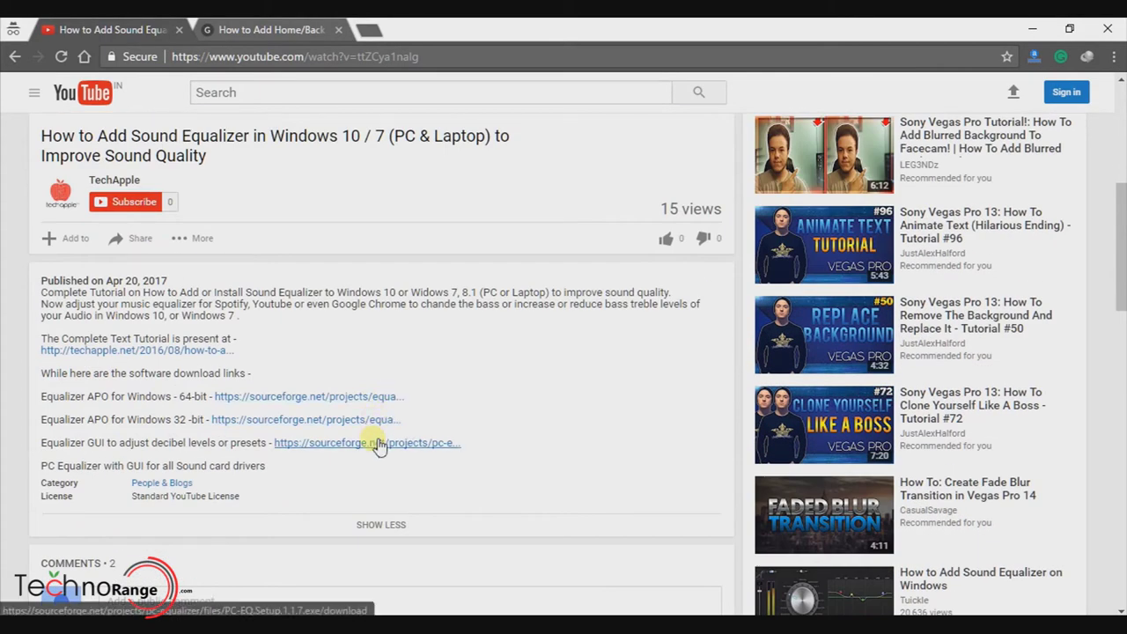
Read through the TechApple article on adding Home/Back soft keys on Android without root, up to the on-screen soft key buttons
left_click(224, 33)
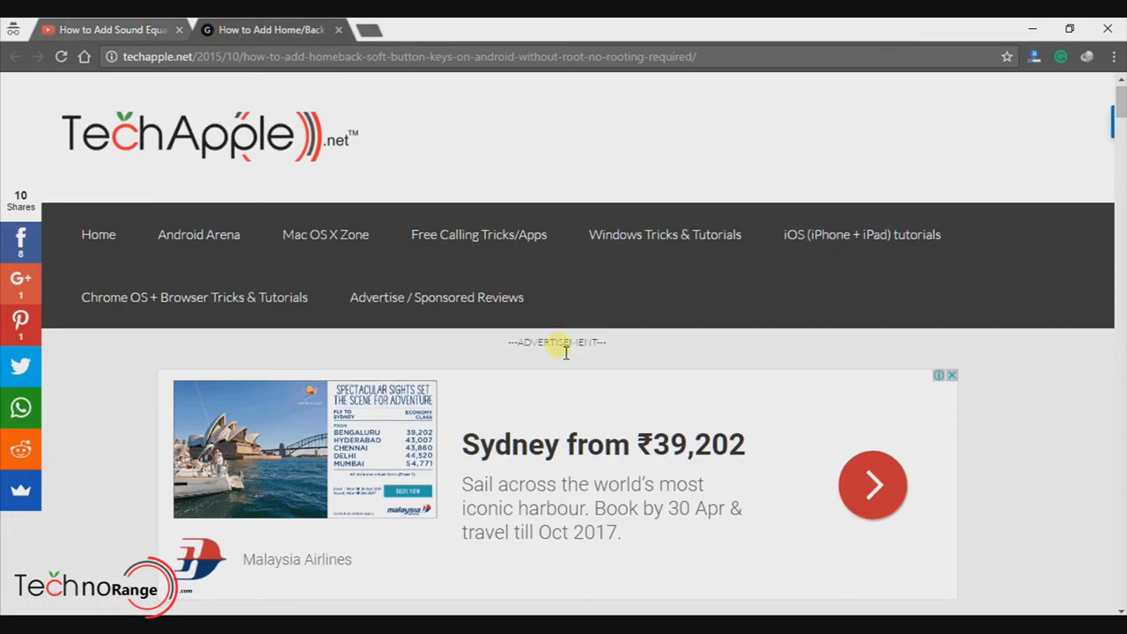
scroll(563, 348, "down", 7)
scroll(559, 350, "down", 6)
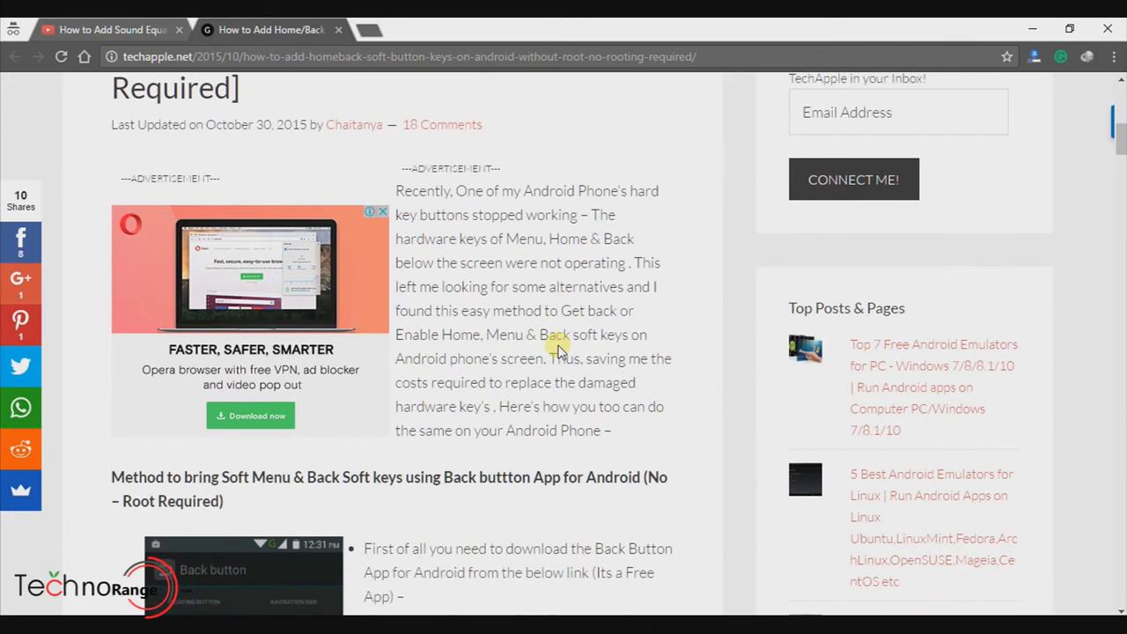
scroll(557, 349, "down", 8)
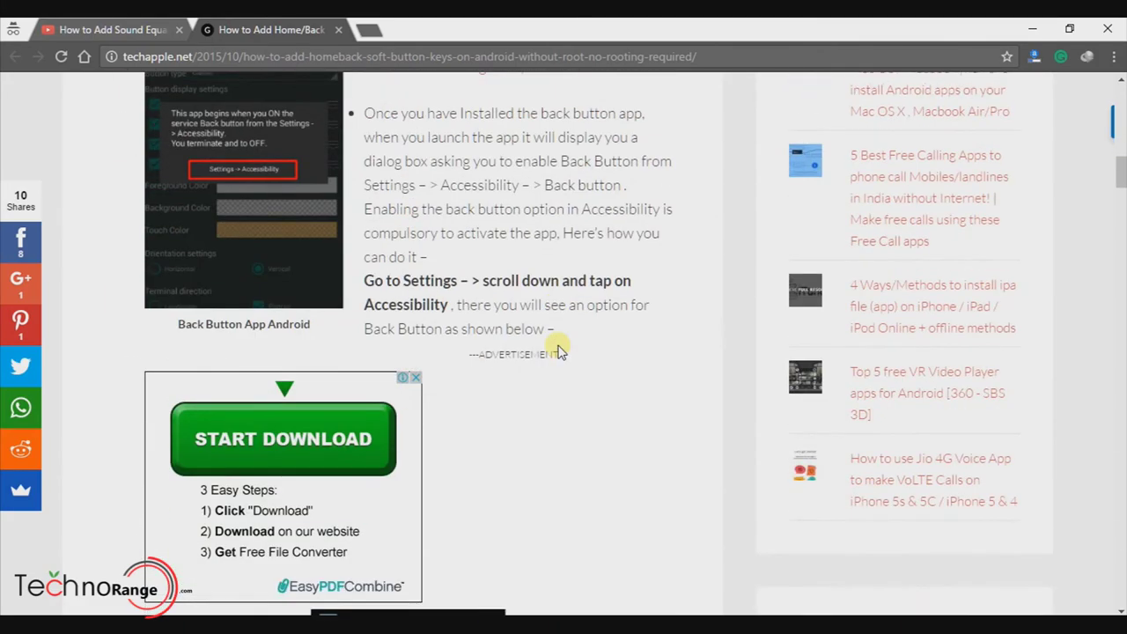
scroll(558, 348, "down", 8)
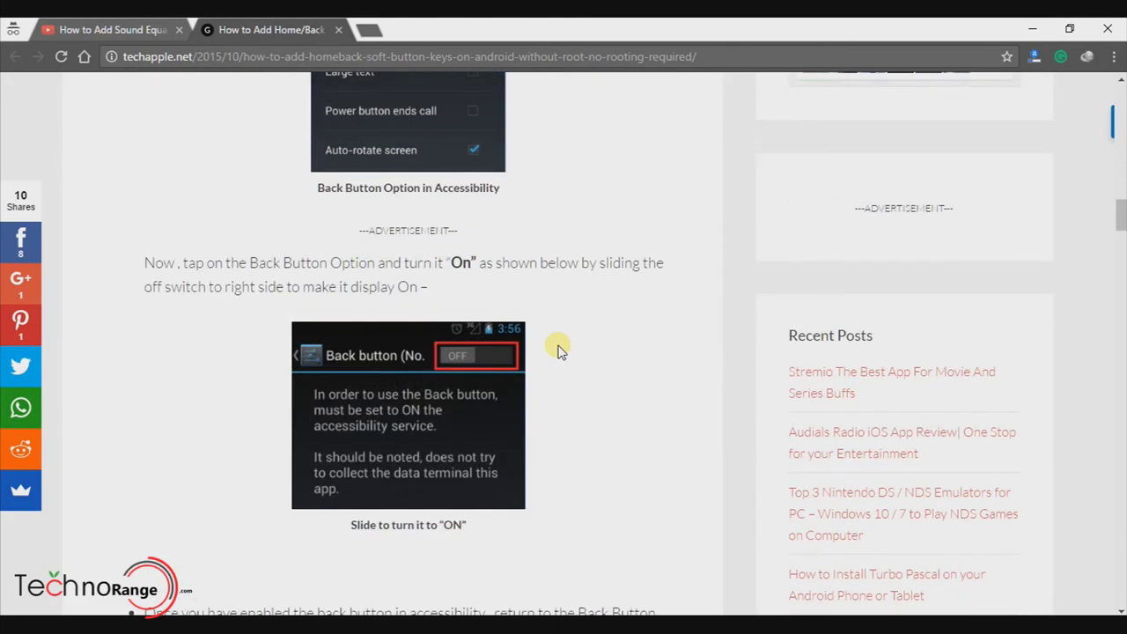
scroll(560, 350, "down", 7)
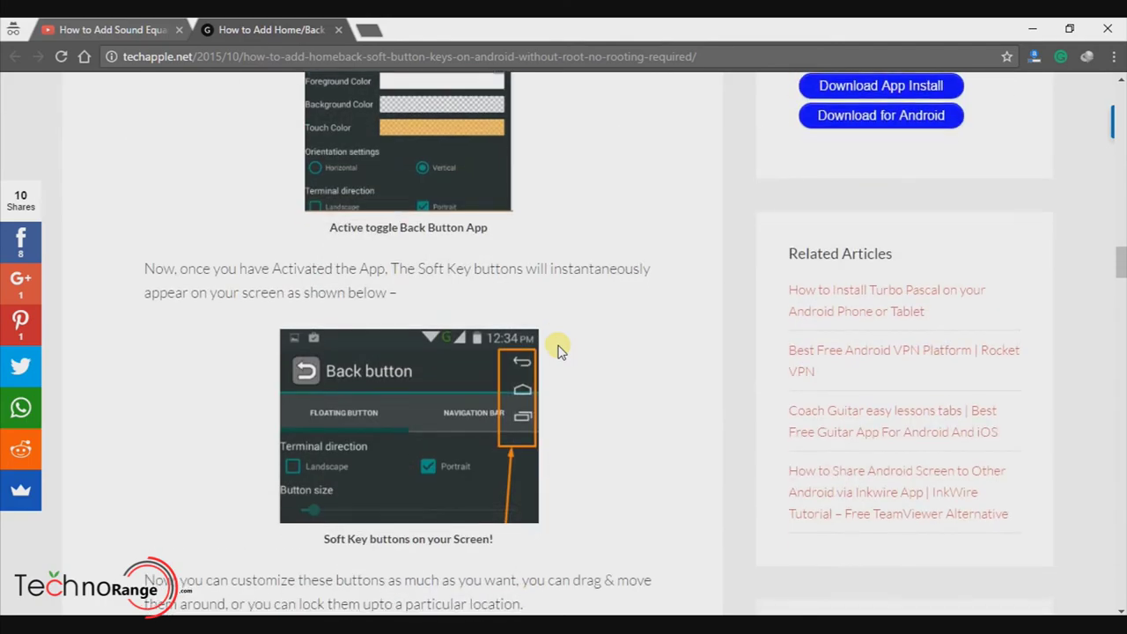